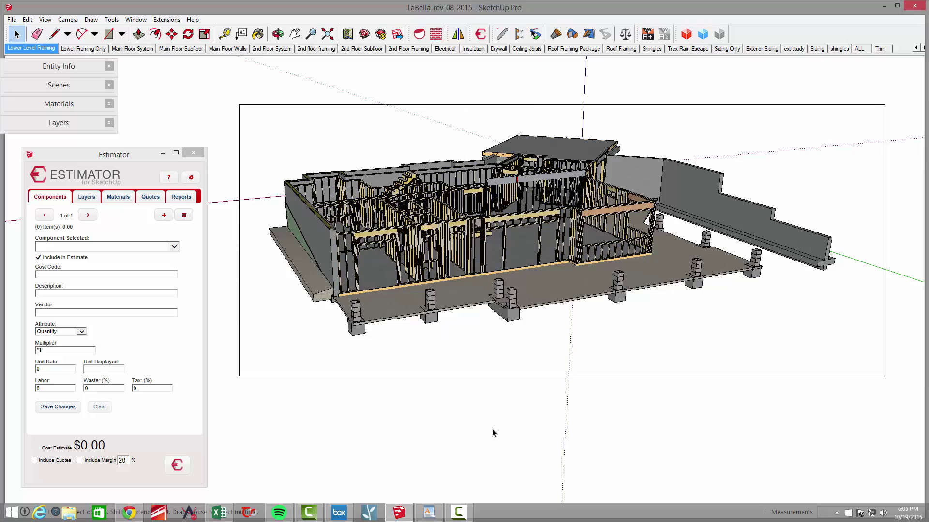
Select the whole model and save the Estimator CSV report as 'Basement Framing Package'.
{"action": "key", "text": "ctrl+a"}
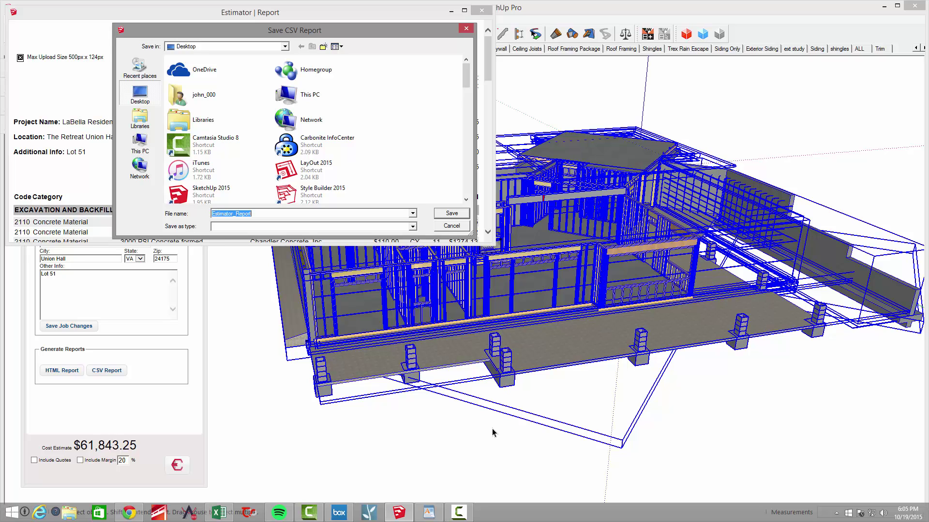
{"action": "type", "text": "Basem"}
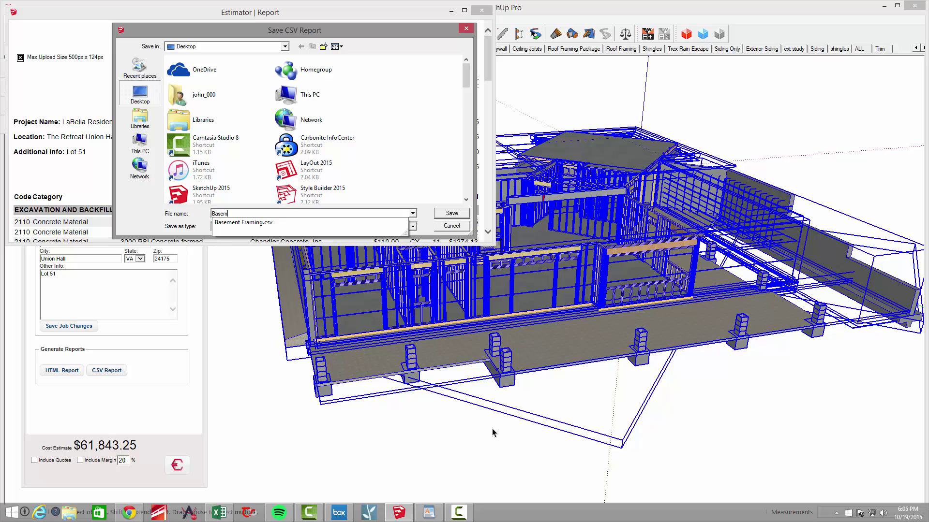
{"action": "type", "text": "ent Frami"}
{"action": "type", "text": "ng Package"}
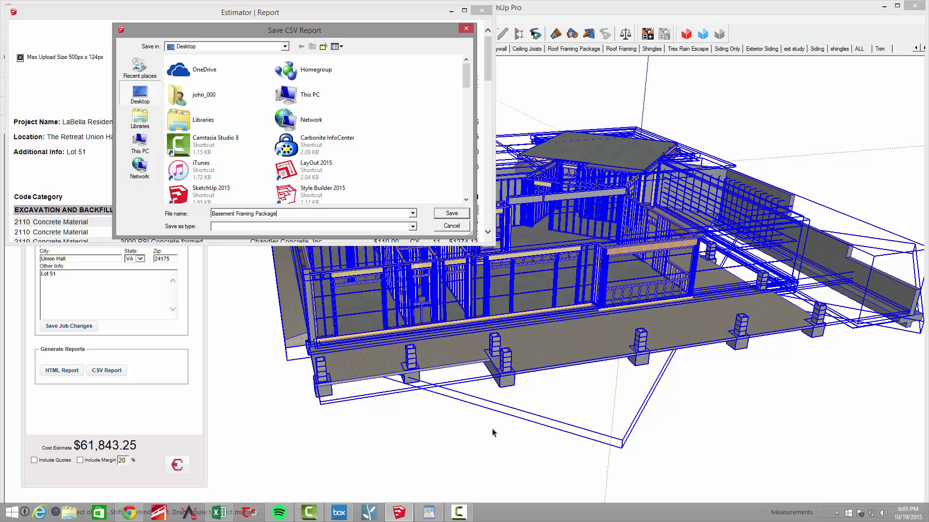
{"action": "key", "text": "Return"}
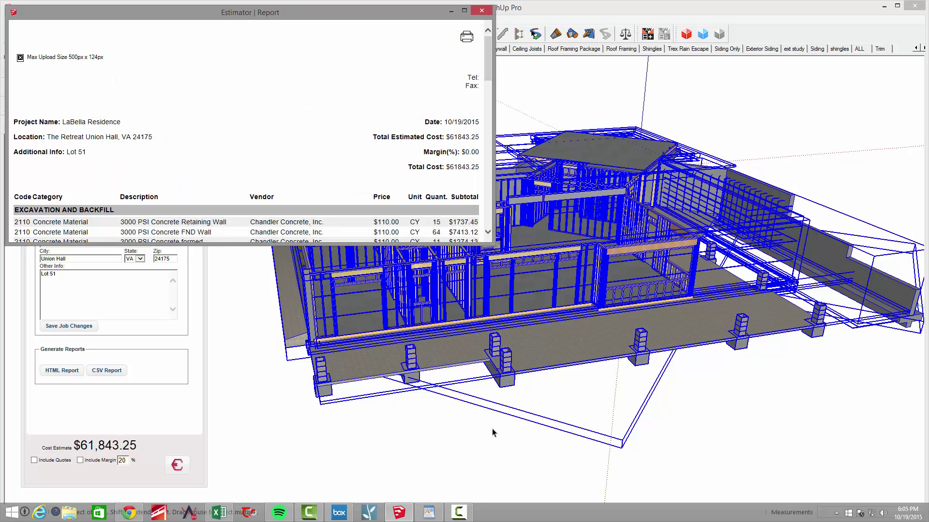
Close the report preview and rename the A1 and B1 headings to 'Code' and 'Category'.
{"action": "key", "text": "alt+F4"}
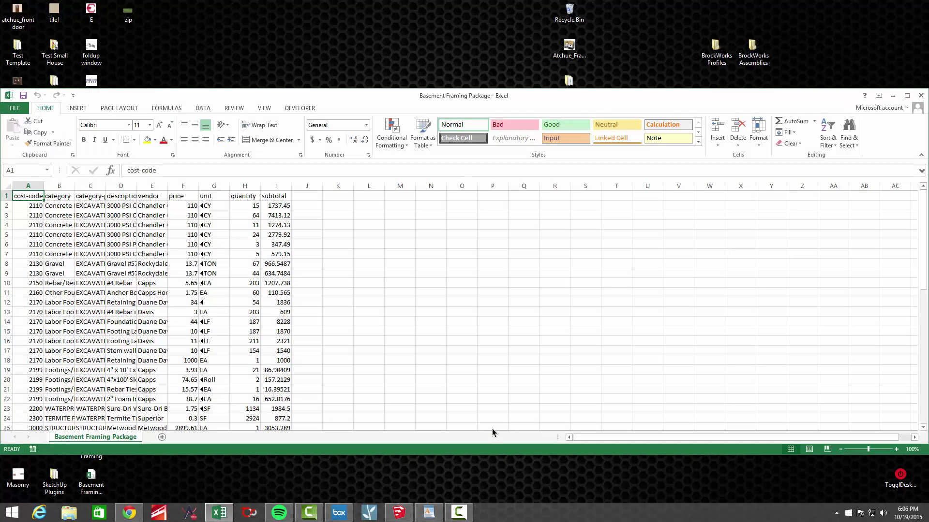
{"action": "scroll", "coordinate": [492, 433], "scroll_direction": "down", "scroll_amount": 6}
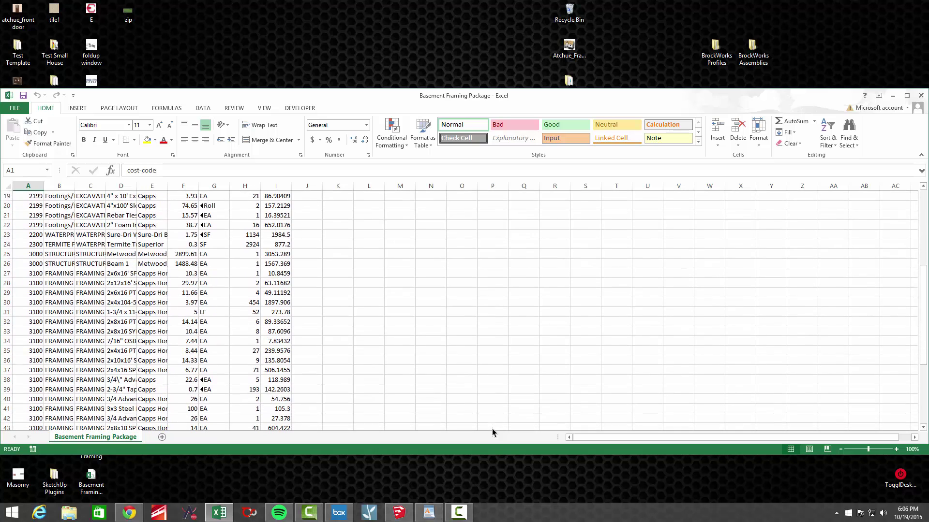
{"action": "scroll", "coordinate": [492, 433], "scroll_direction": "up", "scroll_amount": 6}
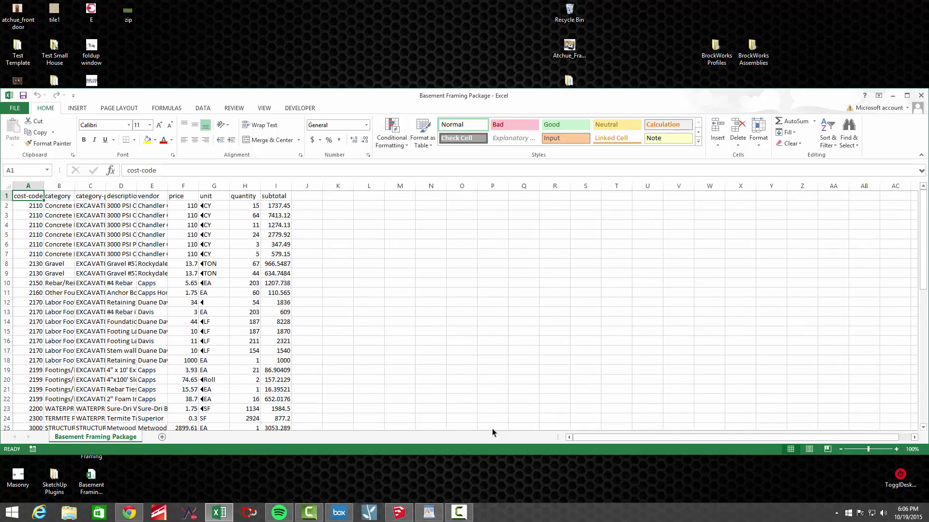
{"action": "scroll", "coordinate": [492, 433], "scroll_direction": "down", "scroll_amount": 6}
{"action": "scroll", "coordinate": [492, 432], "scroll_direction": "up", "scroll_amount": 6}
{"action": "key", "text": "F2"}
{"action": "key", "text": "shift+Home"}
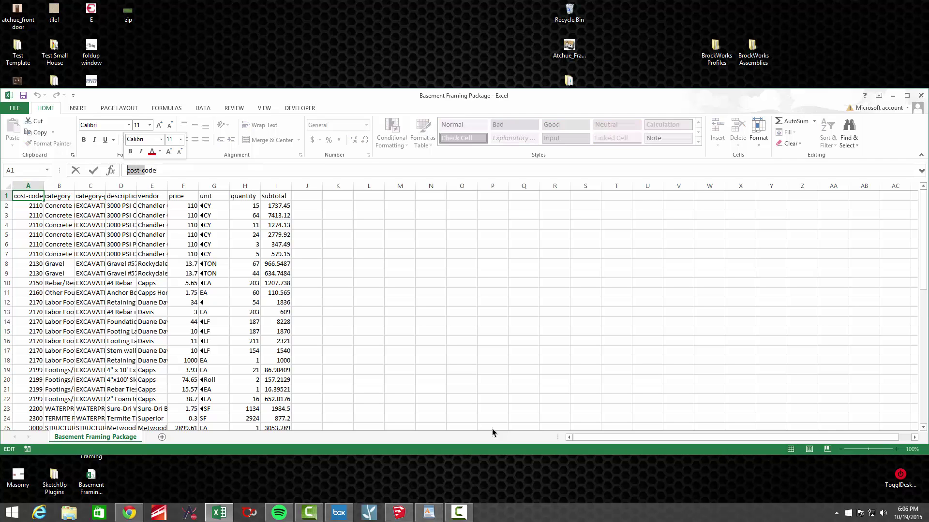
{"action": "type", "text": "Code"}
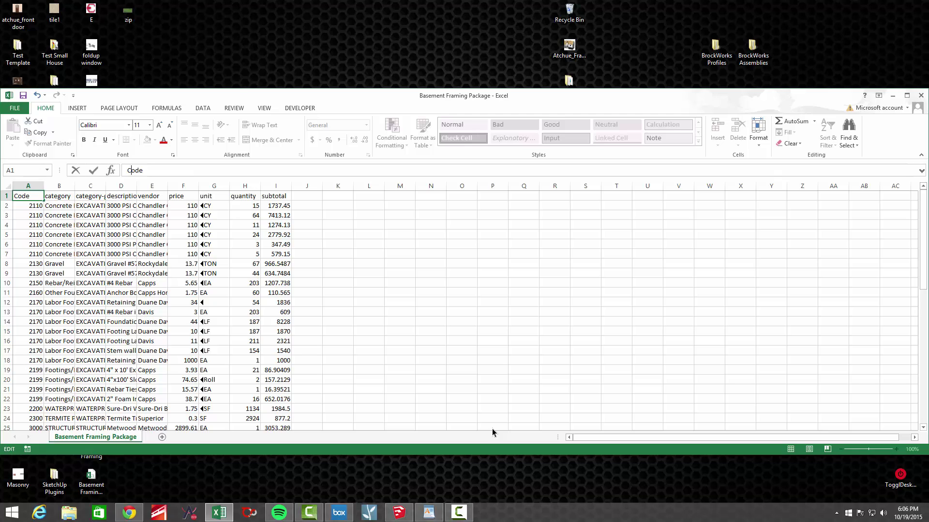
{"action": "key", "text": "Tab"}
{"action": "key", "text": "F2"}
{"action": "key", "text": "shift+Home"}
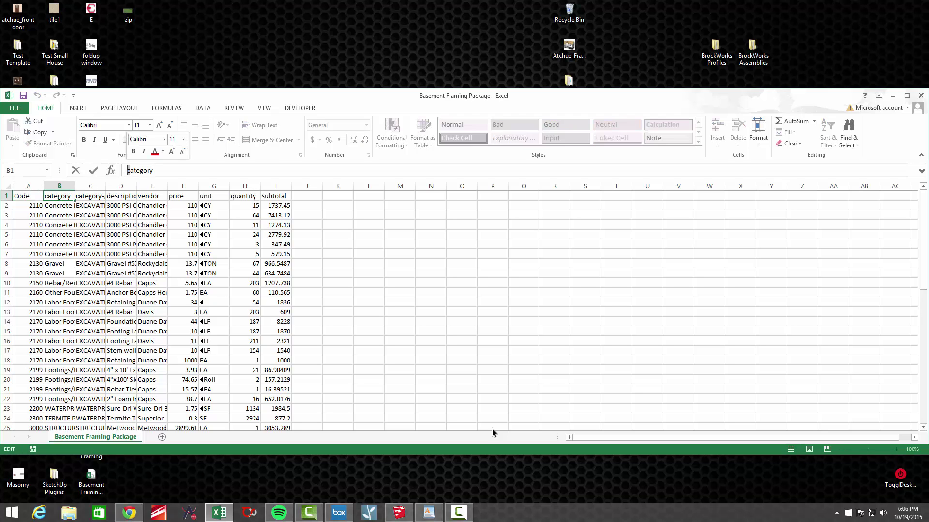
{"action": "type", "text": "C"}
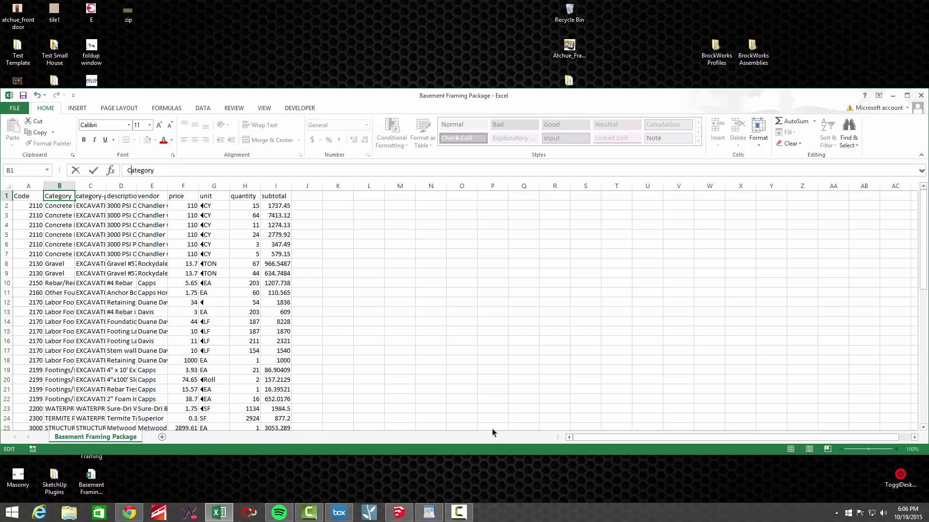
{"action": "key", "text": "Tab"}
AutoFit column B's width, then undo to narrow it slightly.
{"action": "key", "text": "shift+Left"}
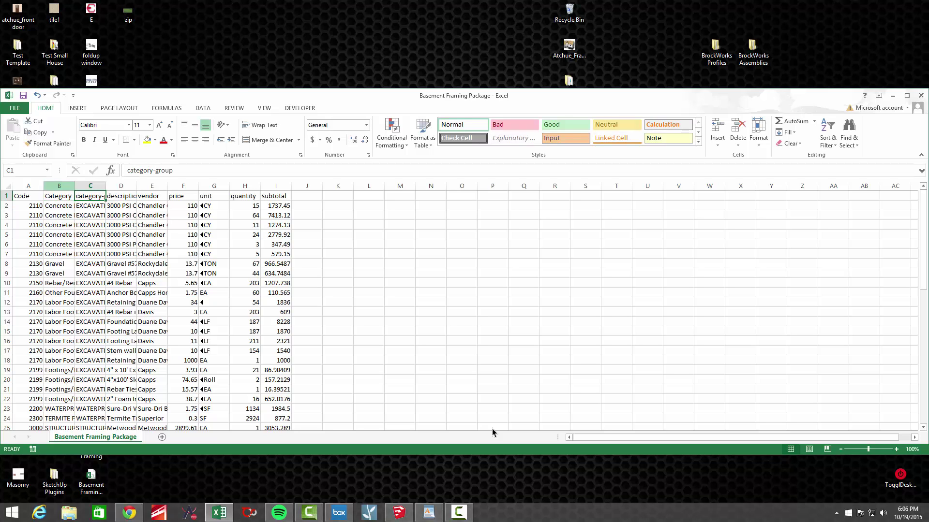
{"action": "key", "text": "alt+h"}
{"action": "key", "text": "o"}
{"action": "key", "text": "i"}
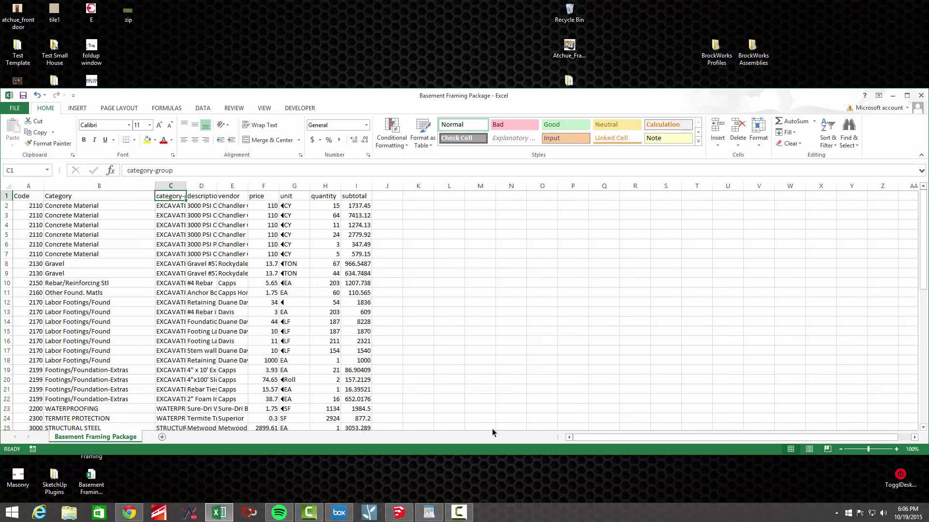
{"action": "key", "text": "ctrl+z"}
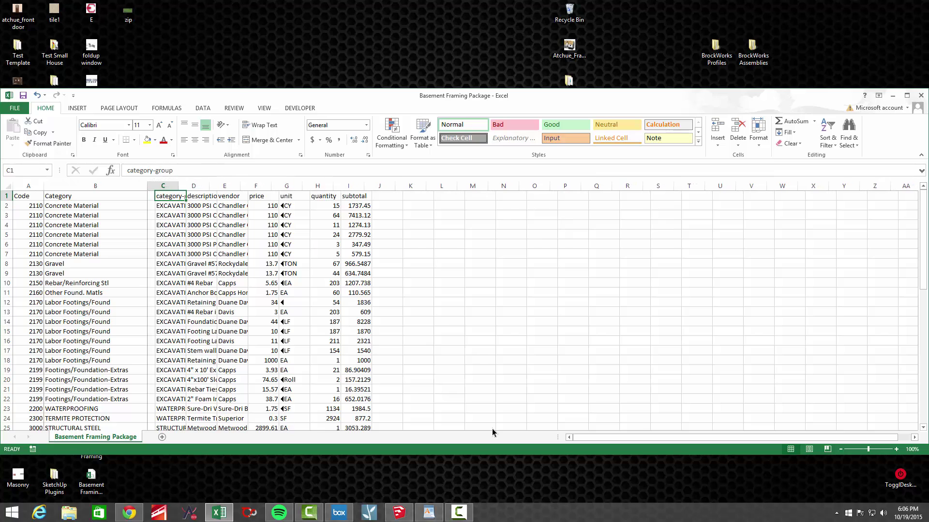
Delete the category-group column from the takeoff.
{"action": "key", "text": "ctrl+space"}
{"action": "key", "text": "shift+F10"}
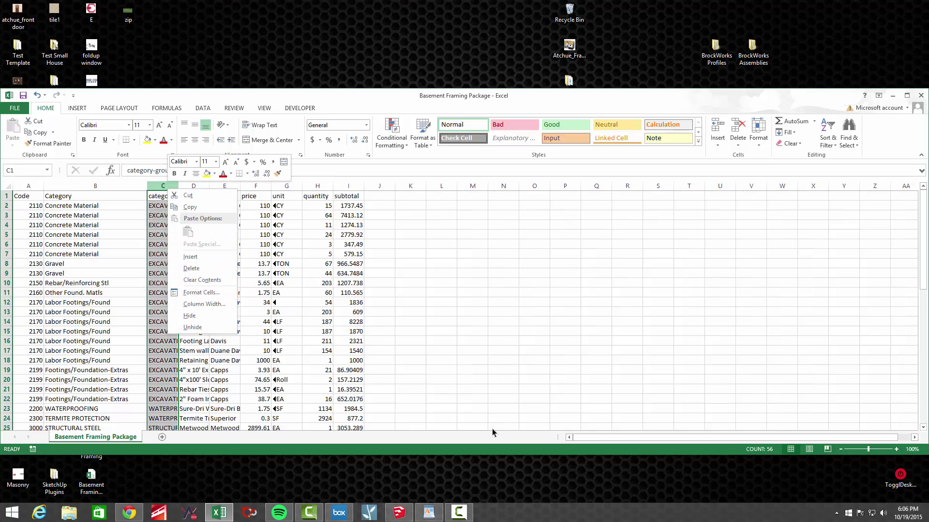
{"action": "key", "text": "Down"}
{"action": "key", "text": "Down"}
{"action": "key", "text": "Down"}
{"action": "key", "text": "Down"}
{"action": "key", "text": "Down"}
{"action": "key", "text": "Up"}
{"action": "key", "text": "Up"}
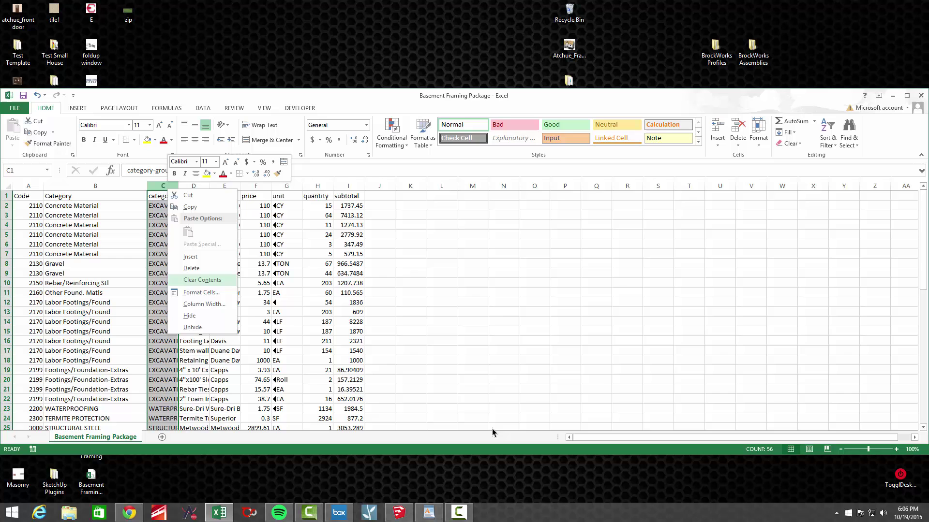
{"action": "key", "text": "Up"}
{"action": "key", "text": "Return"}
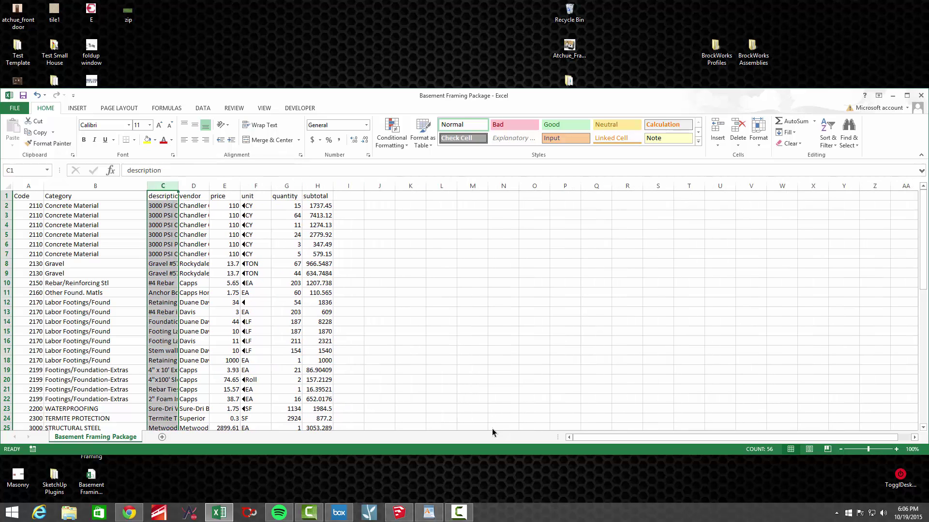
Widen the description column and capitalize the Description and Vendor headings.
{"action": "left_click_drag", "start_coordinate": [179, 186], "coordinate": [270, 186]}
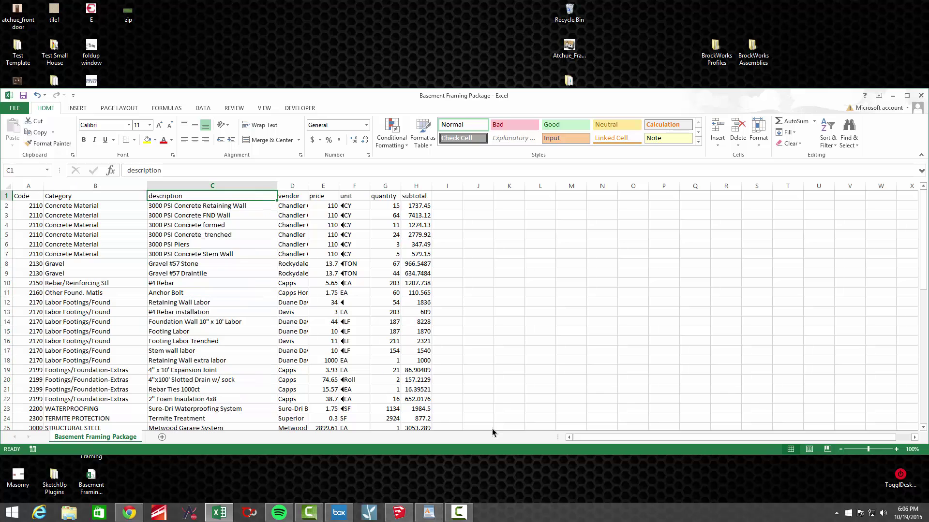
{"action": "key", "text": "F2"}
{"action": "key", "text": "Home"}
{"action": "key", "text": "Delete"}
{"action": "type", "text": "D"}
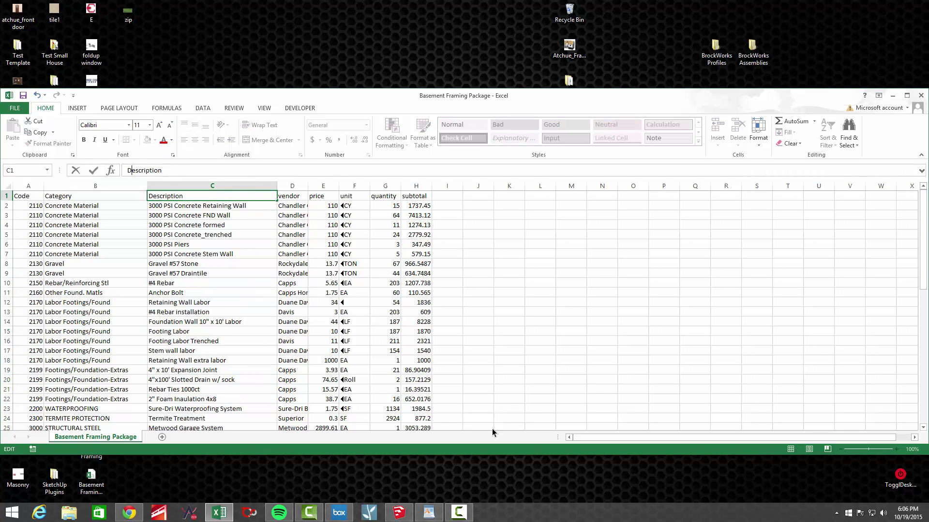
{"action": "key", "text": "Tab"}
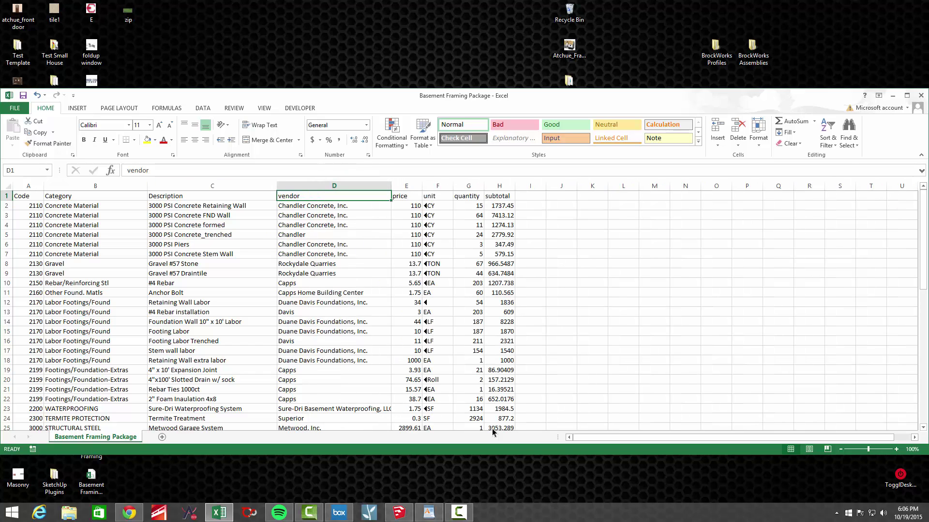
{"action": "key", "text": "F2"}
{"action": "key", "text": "Home"}
{"action": "key", "text": "Delete"}
{"action": "type", "text": "V"}
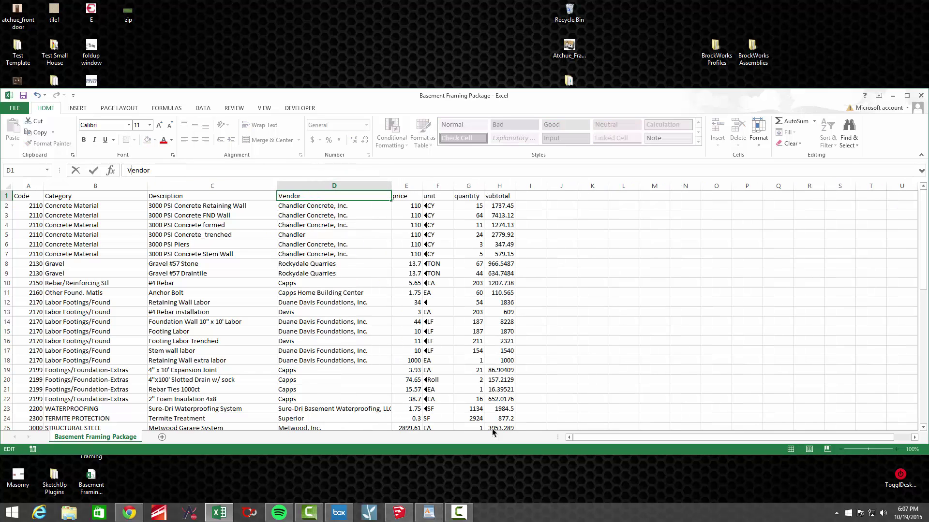
{"action": "key", "text": "Tab"}
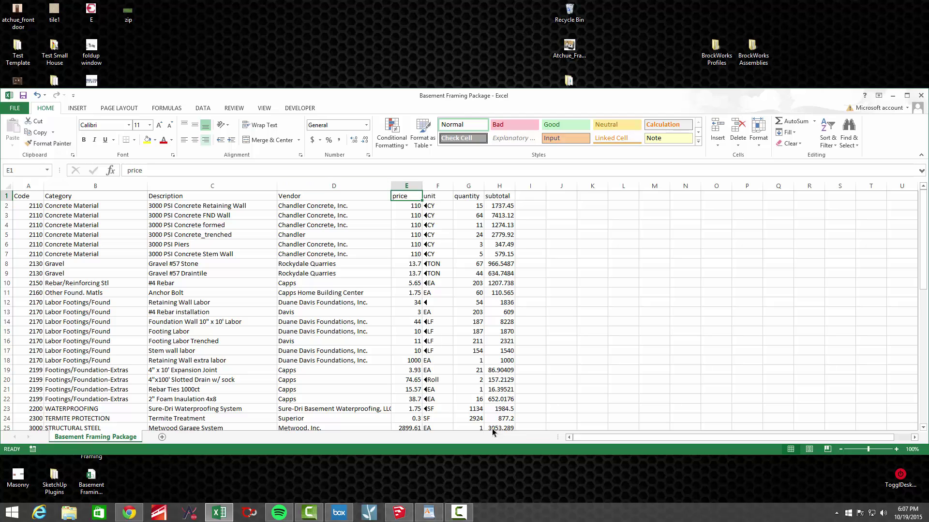
Right-align and edit the Price heading, moving on to the unit column.
{"action": "key", "text": "alt+h"}
{"action": "key", "text": "a"}
{"action": "key", "text": "r"}
{"action": "key", "text": "F2"}
{"action": "key", "text": "F2"}
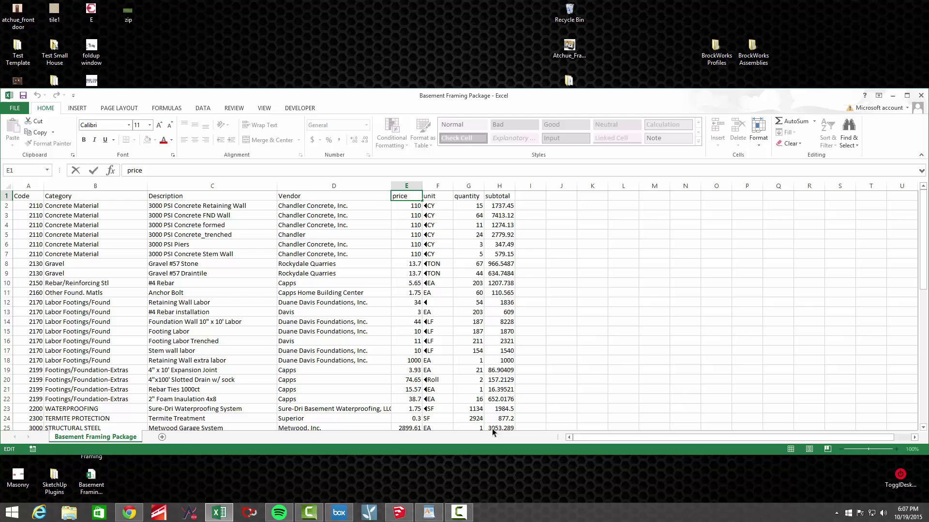
{"action": "key", "text": "Home"}
{"action": "key", "text": "Tab"}
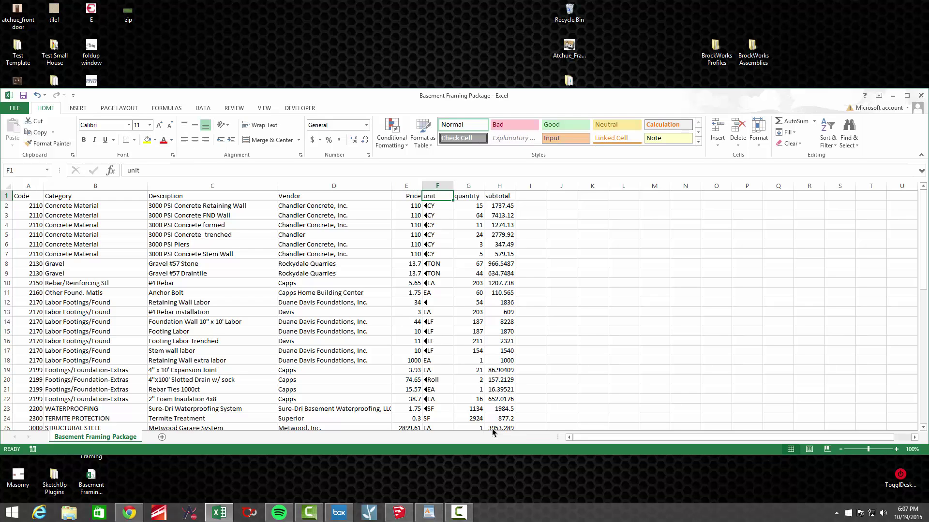
{"action": "key", "text": "Tab"}
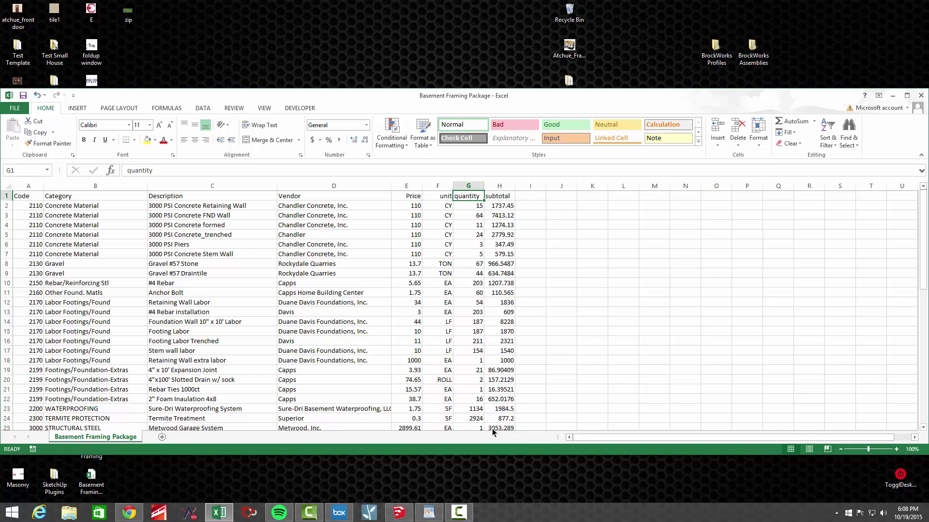
{"action": "type", "text": "QTY"}
Widen the quantity and subtotal columns and capitalize the right-aligned Subtotal heading.
{"action": "left_click_drag", "start_coordinate": [483, 186], "coordinate": [532, 186]}
{"action": "key", "text": "Tab"}
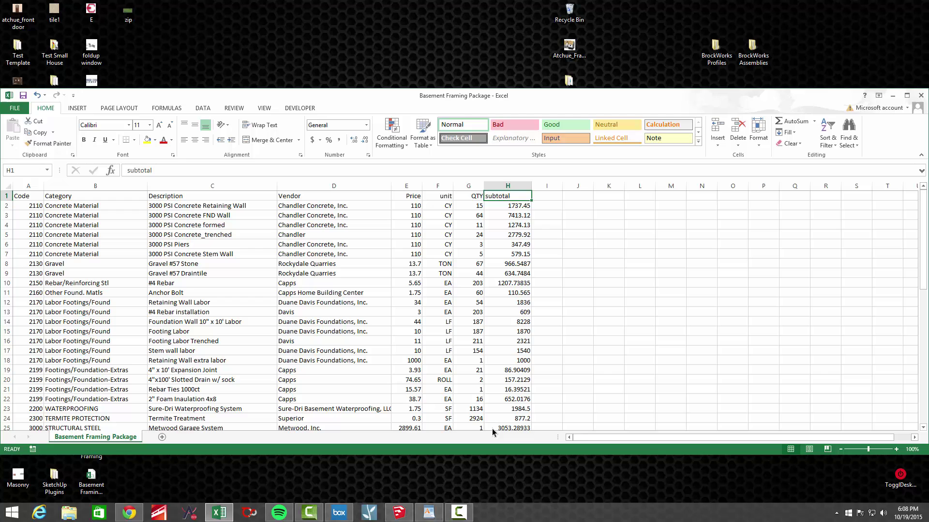
{"action": "left_click", "coordinate": [205, 140]}
{"action": "key", "text": "F2"}
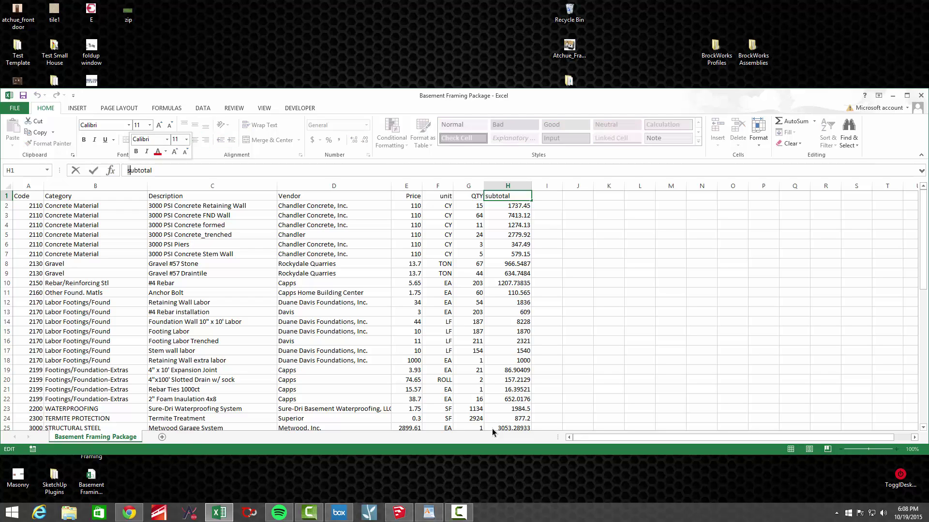
{"action": "key", "text": "Home"}
{"action": "key", "text": "Delete"}
{"action": "type", "text": "S"}
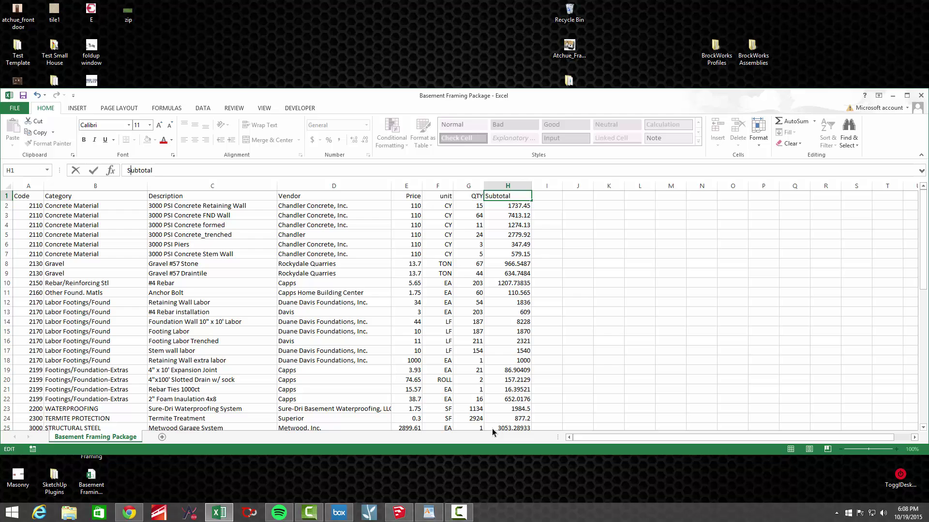
{"action": "key", "text": "Return"}
Bold the header row, then copy the takeoff table A1:H56.
{"action": "key", "text": "Up"}
{"action": "key", "text": "shift+Left"}
{"action": "key", "text": "shift+Left"}
{"action": "key", "text": "shift+Left"}
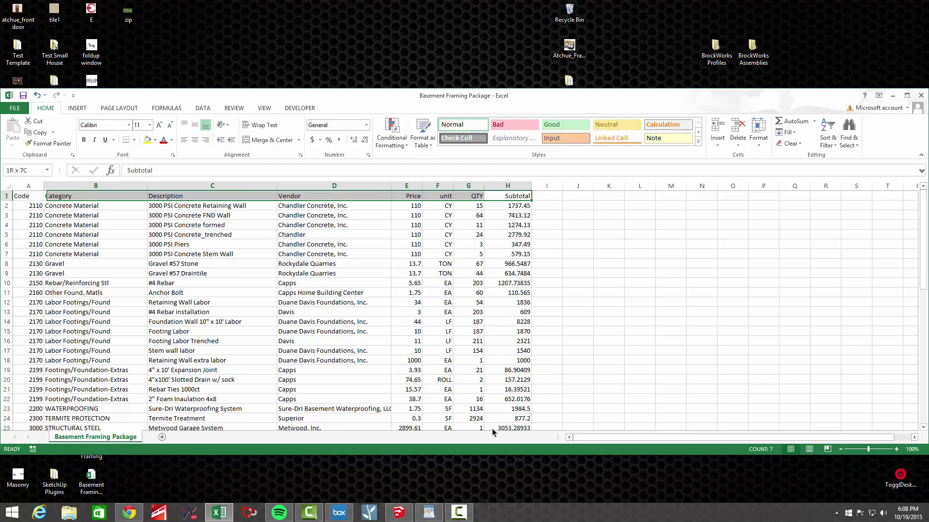
{"action": "key", "text": "shift+Left"}
{"action": "key", "text": "ctrl+b"}
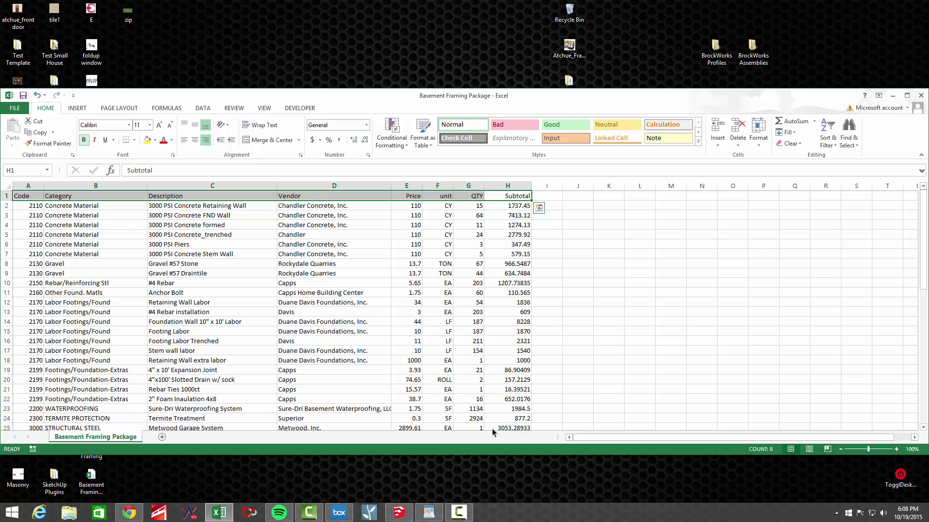
{"action": "key", "text": "Right"}
{"action": "key", "text": "Right"}
{"action": "key", "text": "Down"}
{"action": "key", "text": "Down"}
{"action": "key", "text": "Down"}
{"action": "key", "text": "ctrl+Home"}
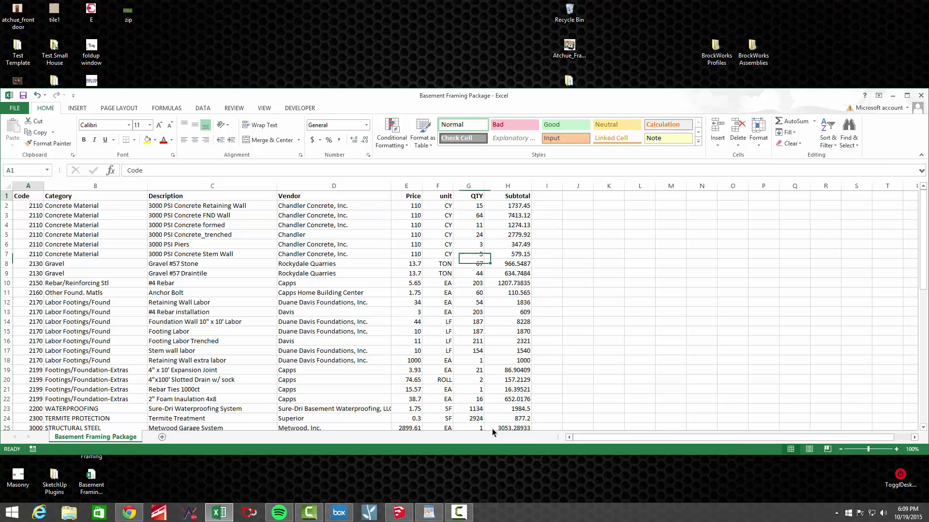
{"action": "key", "text": "shift+Right"}
{"action": "key", "text": "shift+Right"}
{"action": "key", "text": "shift+Right"}
{"action": "key", "text": "shift+Right"}
{"action": "key", "text": "shift+Right"}
{"action": "key", "text": "shift+Right"}
{"action": "key", "text": "shift+Right"}
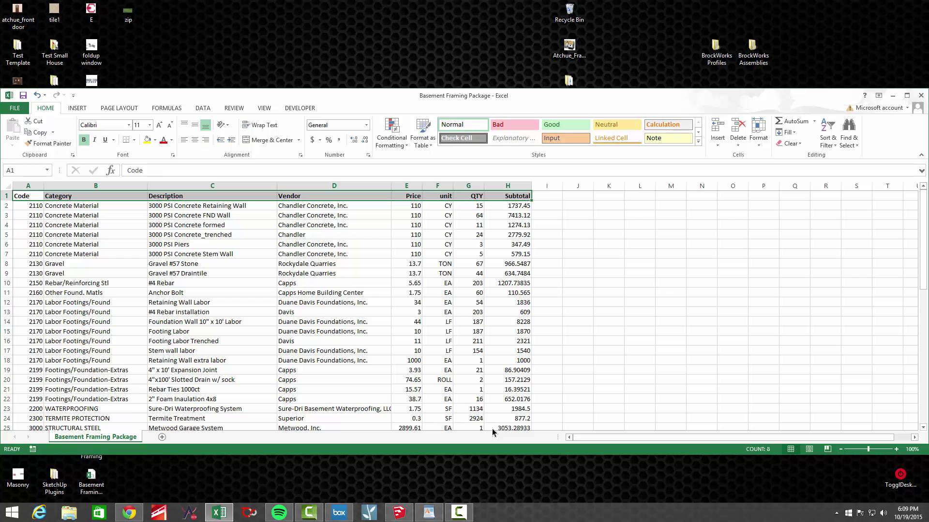
{"action": "key", "text": "Right"}
{"action": "key", "text": "Right"}
{"action": "key", "text": "Down"}
{"action": "key", "text": "Down"}
{"action": "key", "text": "Down"}
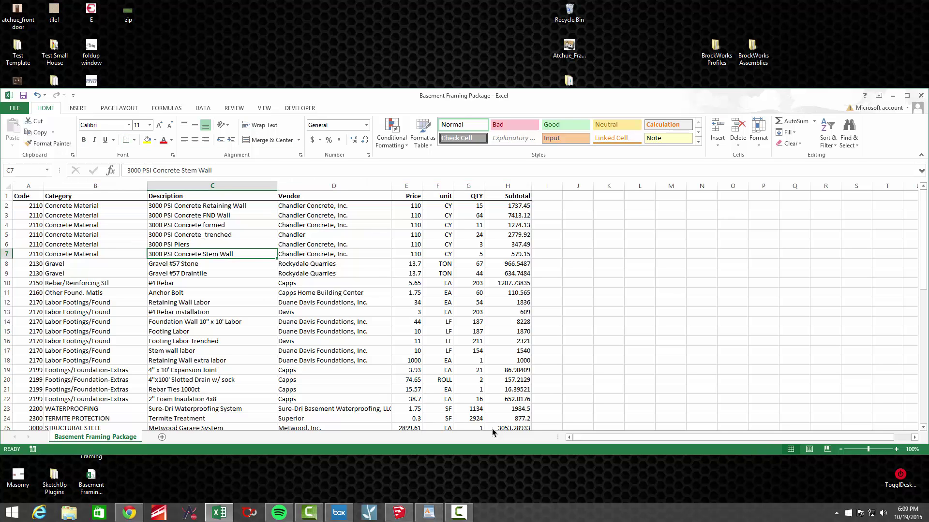
{"action": "scroll", "coordinate": [493, 433], "scroll_direction": "down", "scroll_amount": 2}
{"action": "scroll", "coordinate": [492, 432], "scroll_direction": "down", "scroll_amount": 4}
{"action": "scroll", "coordinate": [493, 432], "scroll_direction": "down", "scroll_amount": 3}
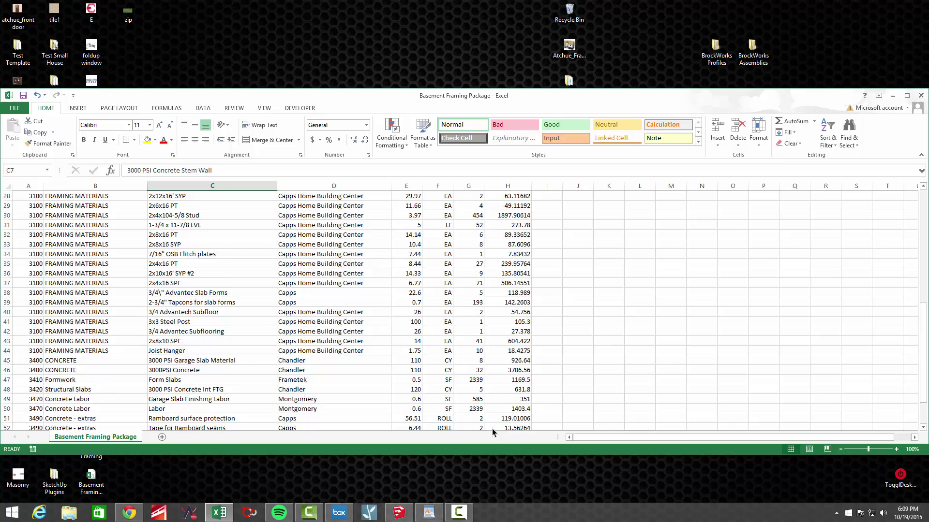
{"action": "scroll", "coordinate": [493, 433], "scroll_direction": "down", "scroll_amount": 3}
{"action": "scroll", "coordinate": [493, 432], "scroll_direction": "up", "scroll_amount": 8}
{"action": "scroll", "coordinate": [493, 432], "scroll_direction": "up", "scroll_amount": 4}
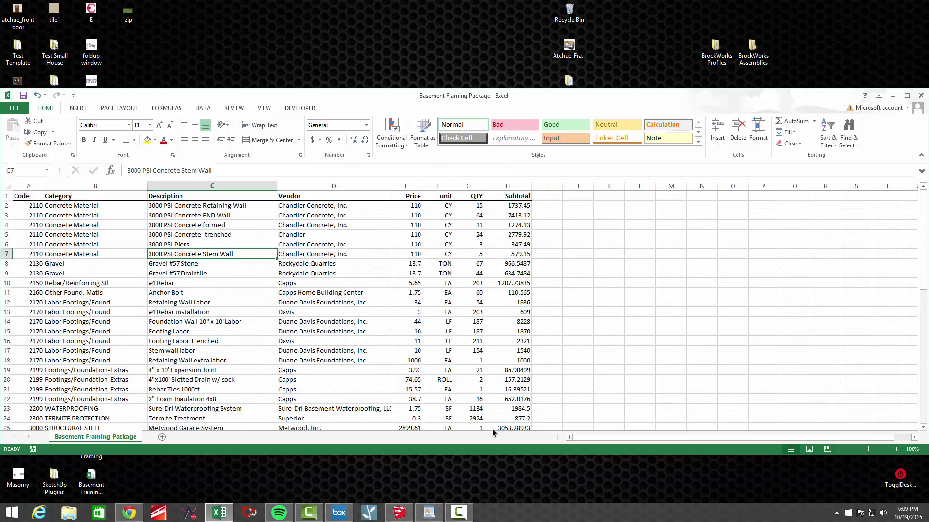
{"action": "left_click_drag", "start_coordinate": [21, 196], "coordinate": [492, 433]}
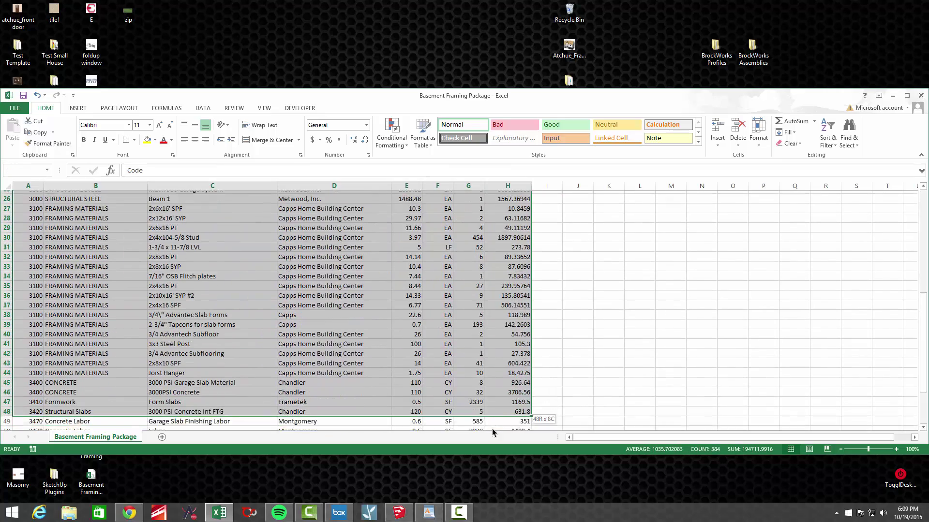
{"action": "left_click_drag", "start_coordinate": [493, 433], "coordinate": [493, 434]}
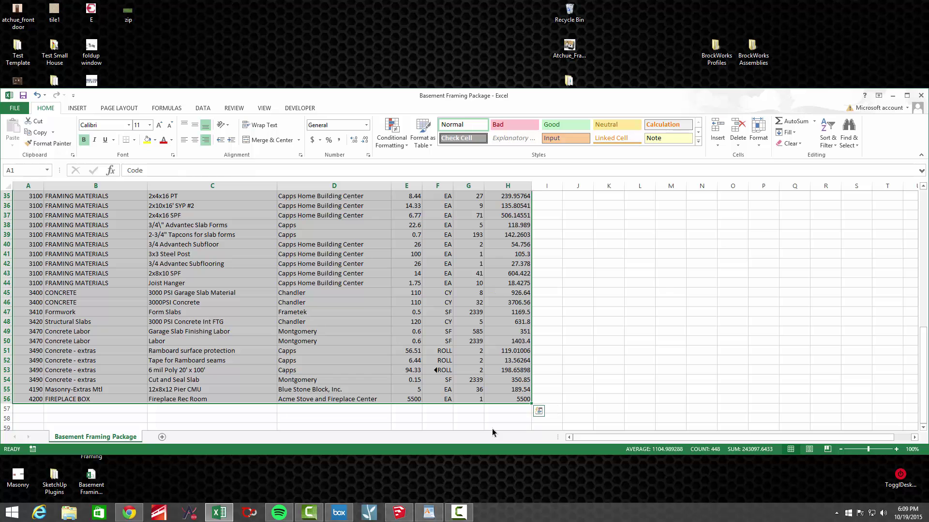
{"action": "key", "text": "ctrl+c"}
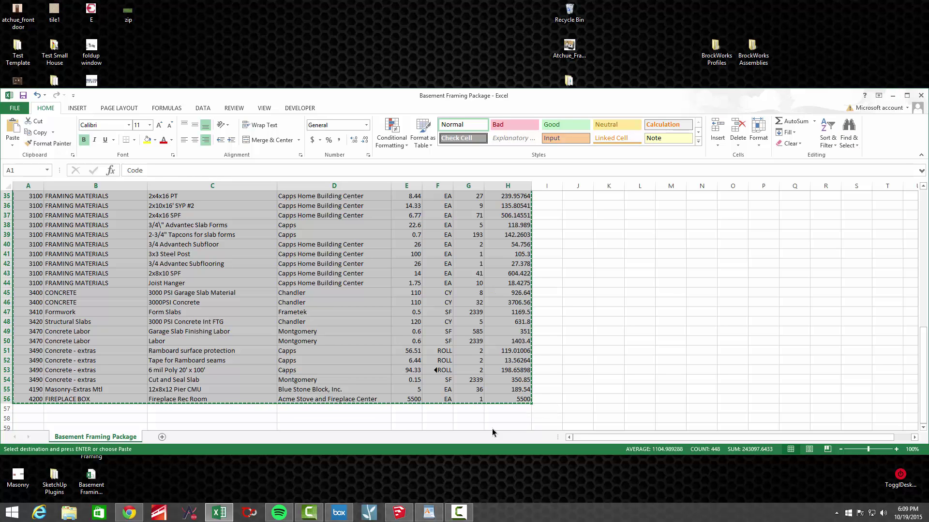
Return to SketchUp, clear the selection, and use File > Send to LayOut.
{"action": "key", "text": "alt+Tab"}
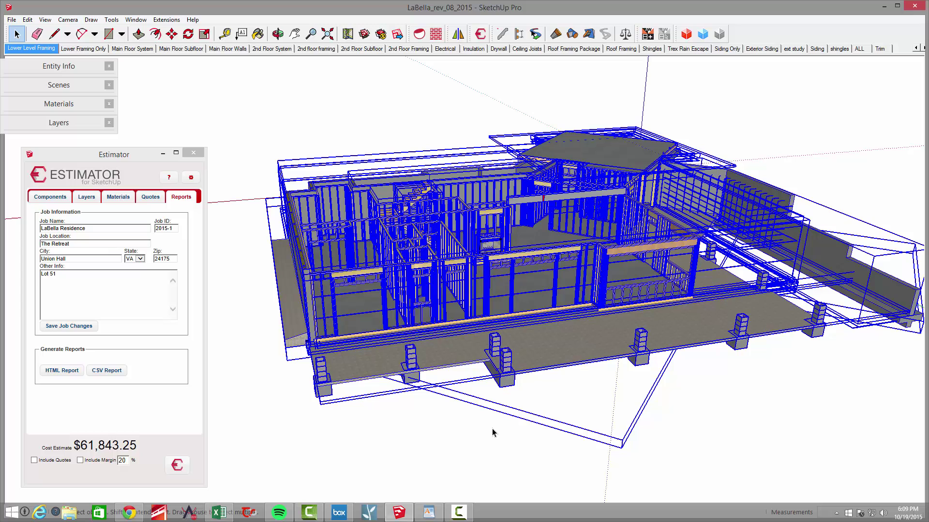
{"action": "left_click", "coordinate": [493, 433]}
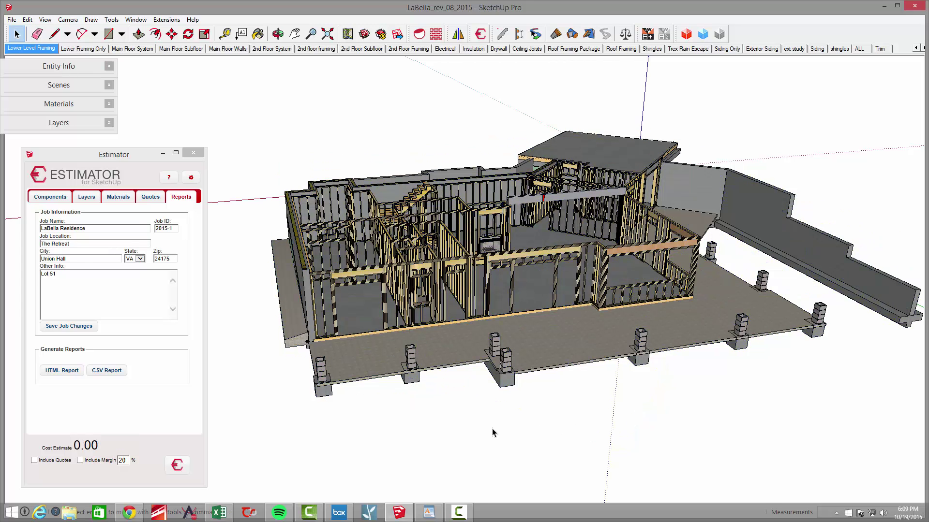
{"action": "key", "text": "alt+f"}
{"action": "key", "text": "s"}
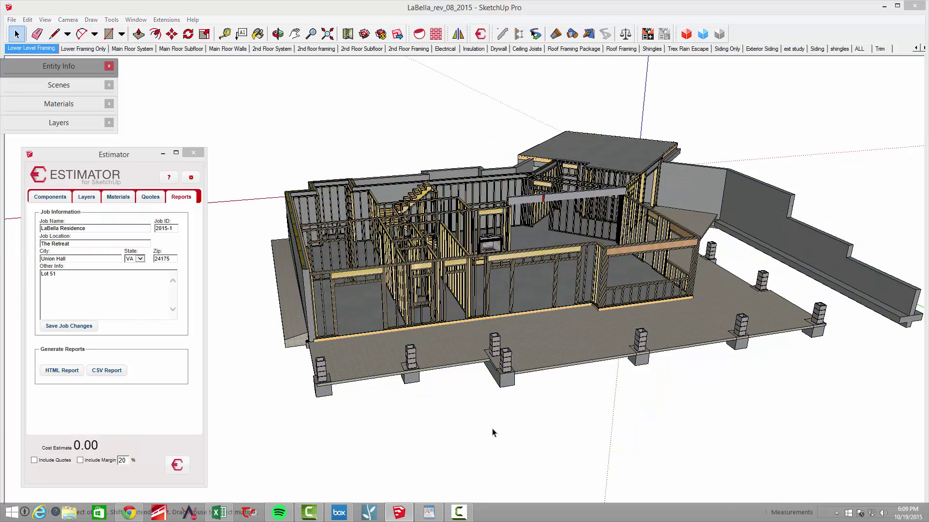
{"action": "key", "text": "alt+f"}
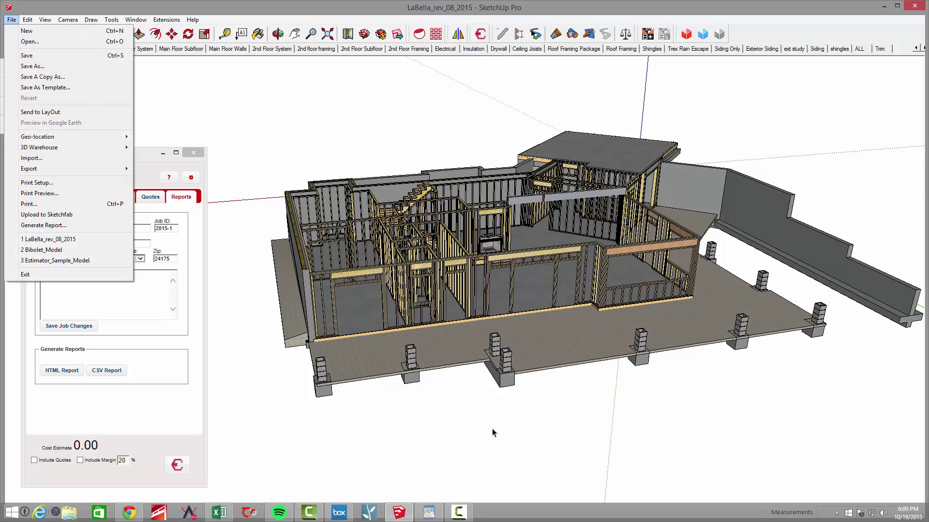
{"action": "key", "text": "Up"}
{"action": "key", "text": "Up"}
{"action": "key", "text": "Return"}
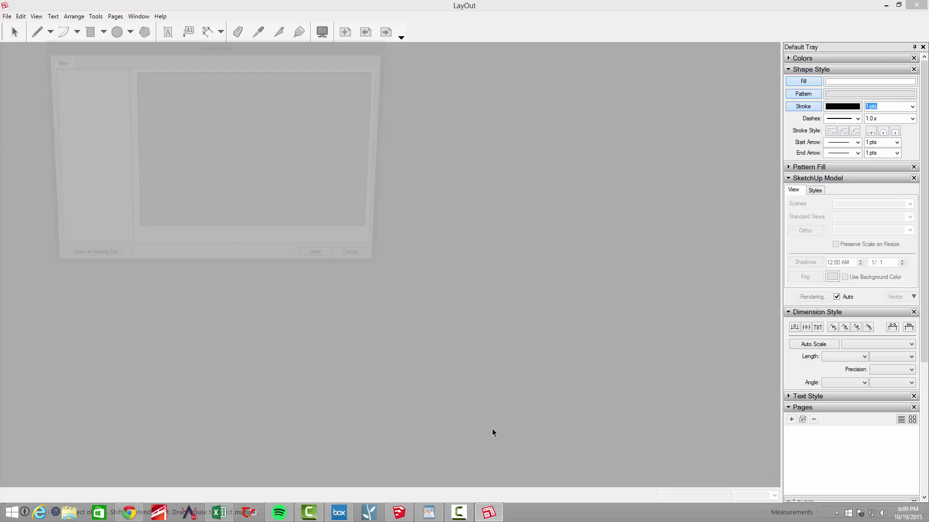
{"action": "scroll", "coordinate": [493, 434], "scroll_direction": "down", "scroll_amount": 3}
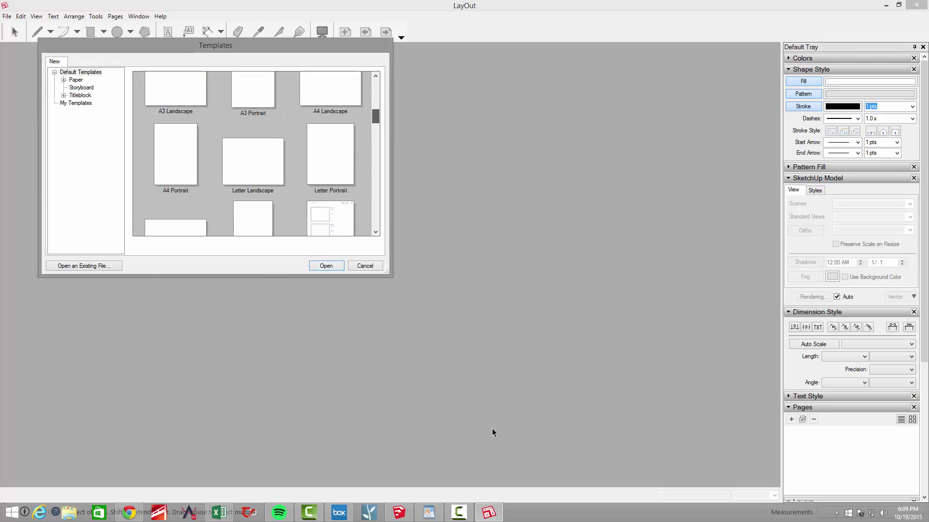
{"action": "scroll", "coordinate": [493, 434], "scroll_direction": "down", "scroll_amount": 3}
{"action": "scroll", "coordinate": [493, 433], "scroll_direction": "down", "scroll_amount": 3}
{"action": "scroll", "coordinate": [493, 433], "scroll_direction": "down", "scroll_amount": 3}
{"action": "scroll", "coordinate": [493, 434], "scroll_direction": "down", "scroll_amount": 2}
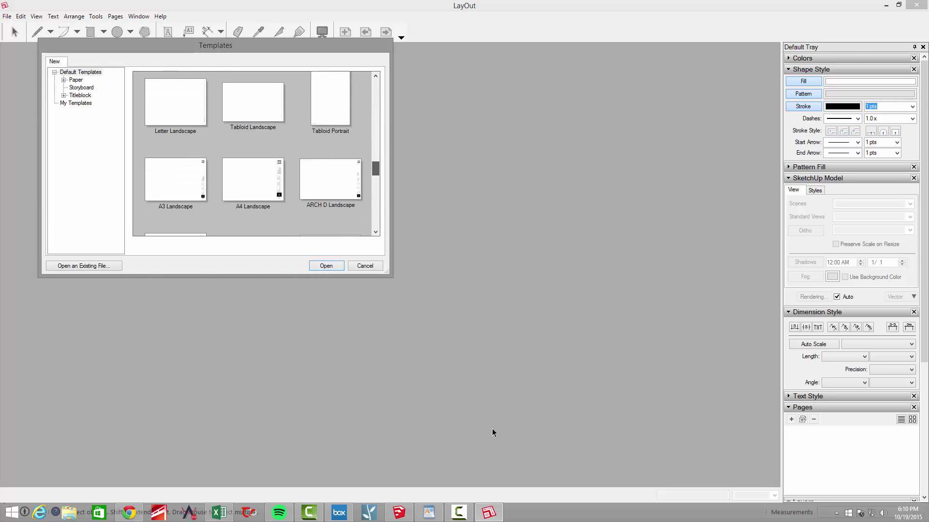
{"action": "scroll", "coordinate": [492, 433], "scroll_direction": "down", "scroll_amount": 2}
{"action": "scroll", "coordinate": [493, 433], "scroll_direction": "down", "scroll_amount": 2}
{"action": "scroll", "coordinate": [493, 434], "scroll_direction": "down", "scroll_amount": 2}
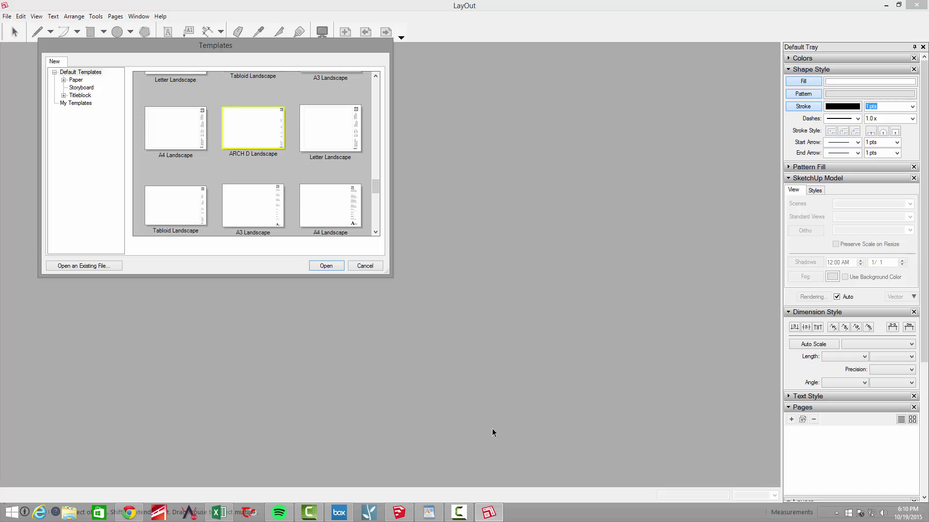
Open a new LayOut document from the ARCH D Landscape titleblock template.
{"action": "key", "text": "Return"}
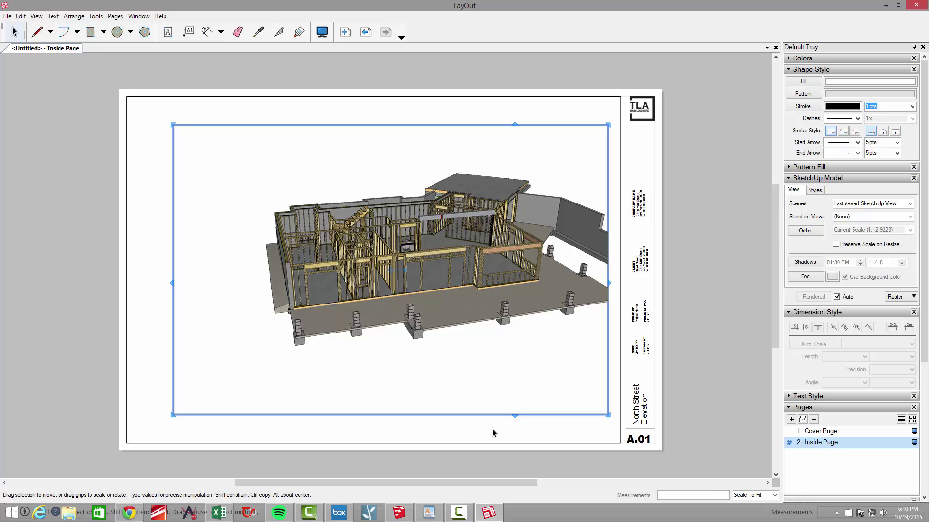
Drag the model viewport up-left, stretch its right edge wider, then deselect.
{"action": "left_click_drag", "start_coordinate": [513, 283], "coordinate": [421, 213]}
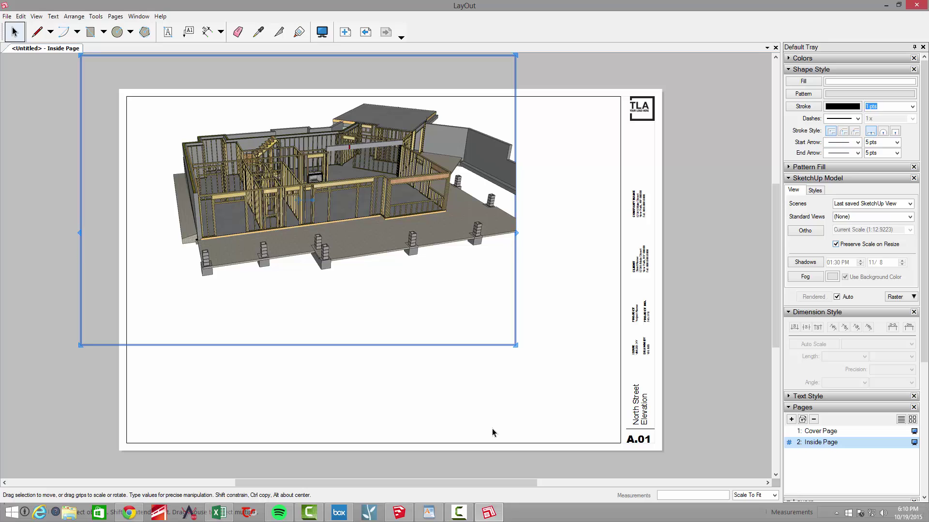
{"action": "left_click_drag", "start_coordinate": [518, 237], "coordinate": [608, 242]}
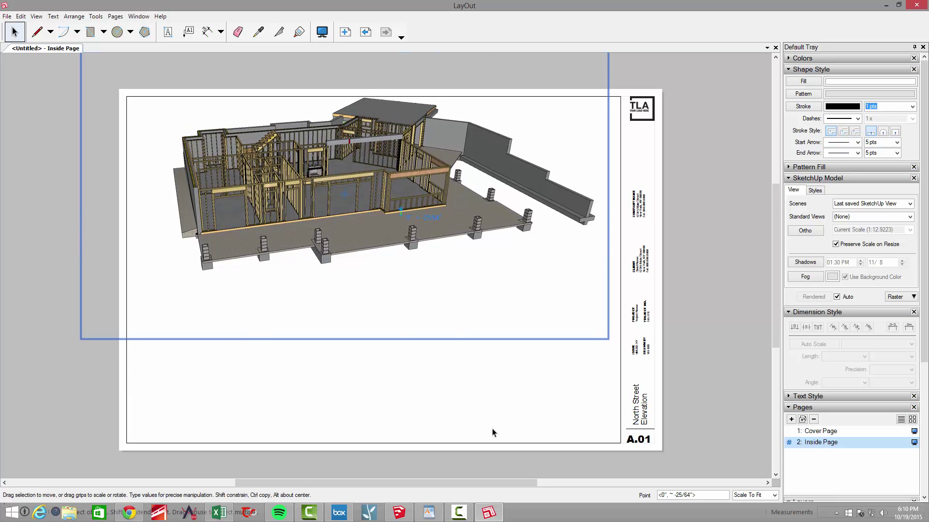
{"action": "left_click", "coordinate": [492, 433]}
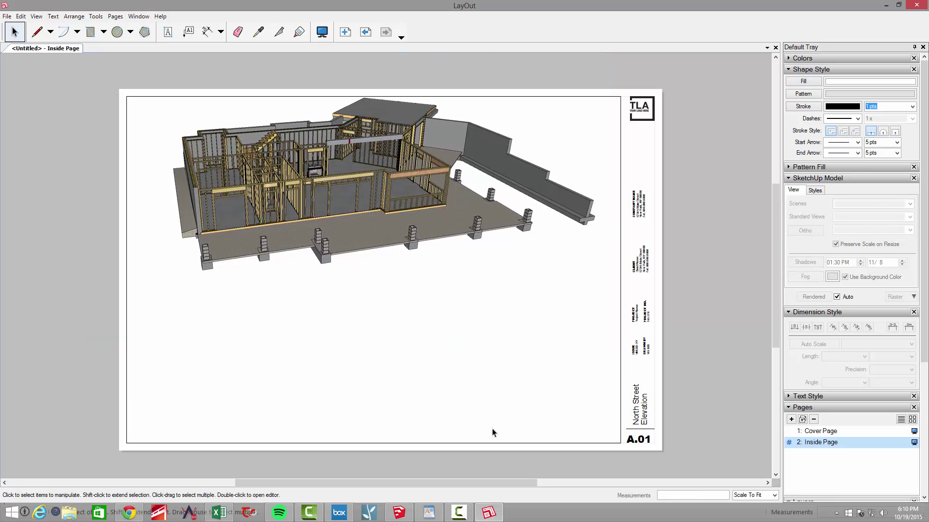
Paste the Estimator takeoff table, adjust its width and height, and move it lower-right below the model.
{"action": "key", "text": "ctrl+a"}
{"action": "key", "text": "ctrl+v"}
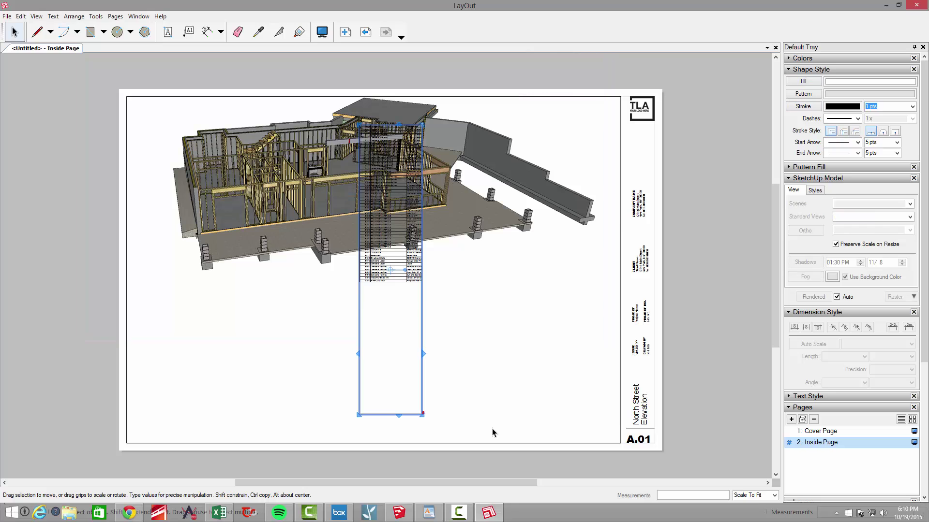
{"action": "left_click_drag", "start_coordinate": [424, 318], "coordinate": [563, 332]}
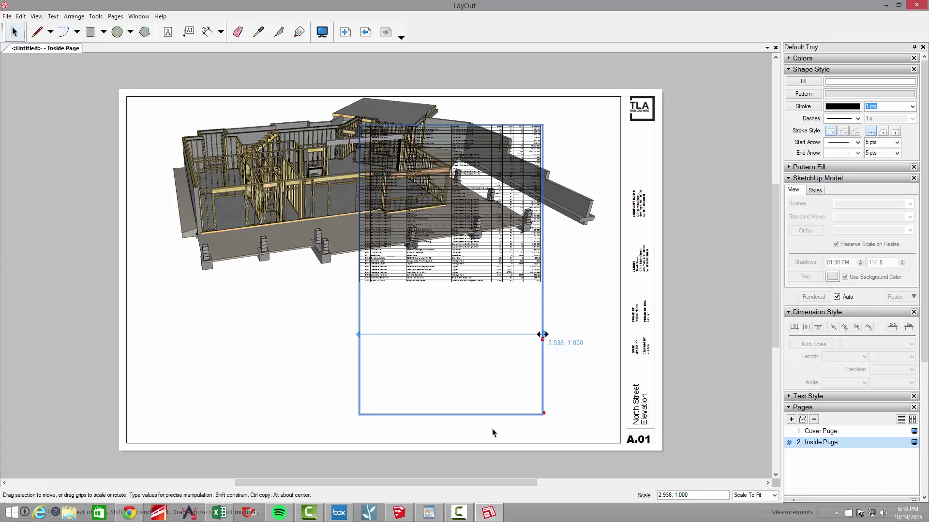
{"action": "left_click_drag", "start_coordinate": [563, 333], "coordinate": [542, 332]}
{"action": "left_click_drag", "start_coordinate": [460, 416], "coordinate": [460, 292]}
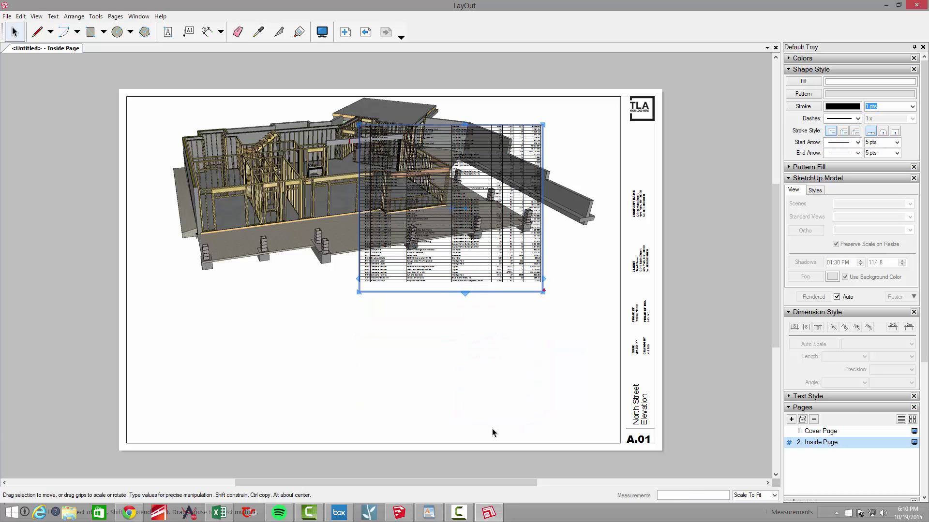
{"action": "left_click_drag", "start_coordinate": [450, 208], "coordinate": [488, 339]}
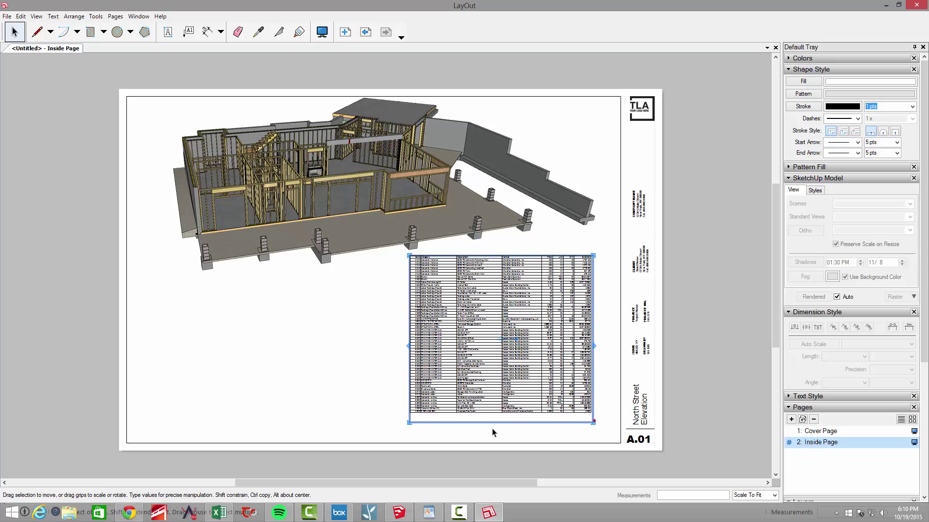
{"action": "left_click", "coordinate": [492, 434]}
{"action": "scroll", "coordinate": [492, 434], "scroll_direction": "up", "scroll_amount": 1}
{"action": "scroll", "coordinate": [492, 433], "scroll_direction": "up", "scroll_amount": 2}
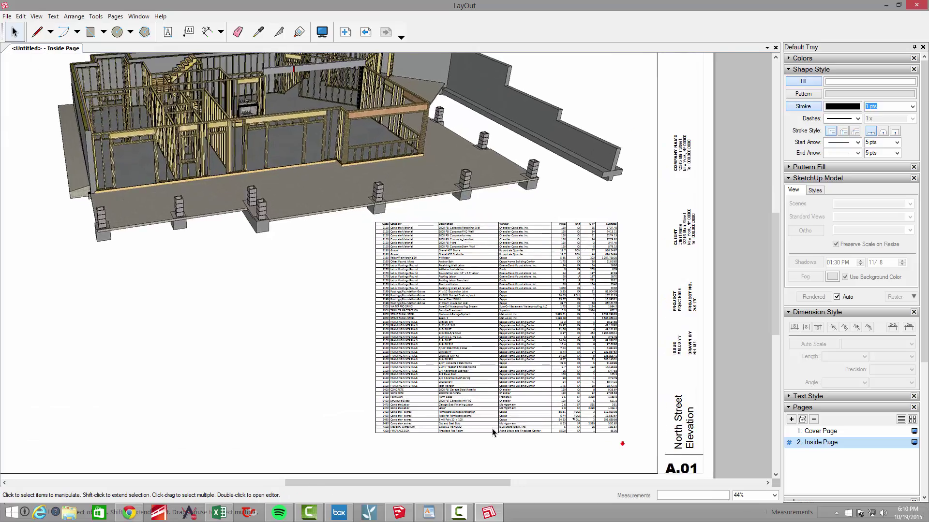
{"action": "scroll", "coordinate": [492, 433], "scroll_direction": "up", "scroll_amount": 2}
{"action": "scroll", "coordinate": [492, 434], "scroll_direction": "up", "scroll_amount": 2}
{"action": "scroll", "coordinate": [492, 434], "scroll_direction": "up", "scroll_amount": 1}
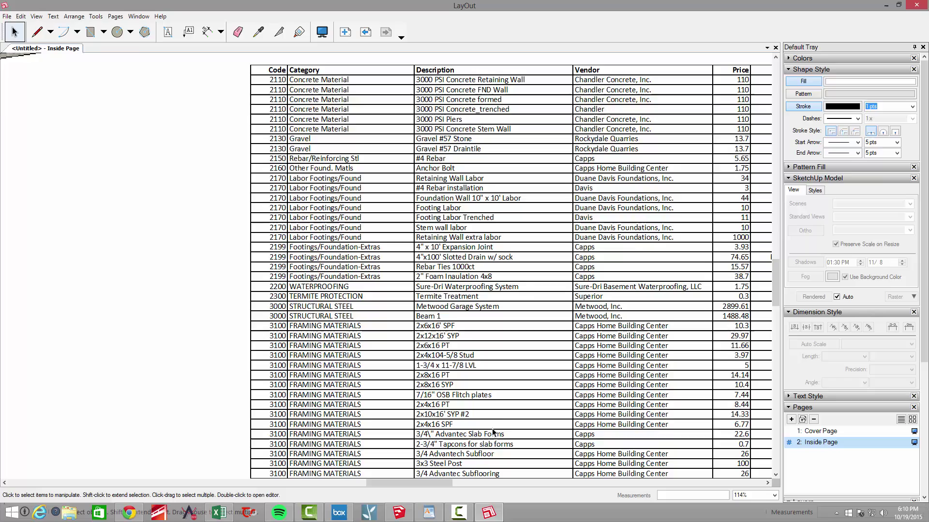
{"action": "scroll", "coordinate": [492, 434], "scroll_direction": "down", "scroll_amount": 2}
{"action": "scroll", "coordinate": [492, 434], "scroll_direction": "up", "scroll_amount": 1}
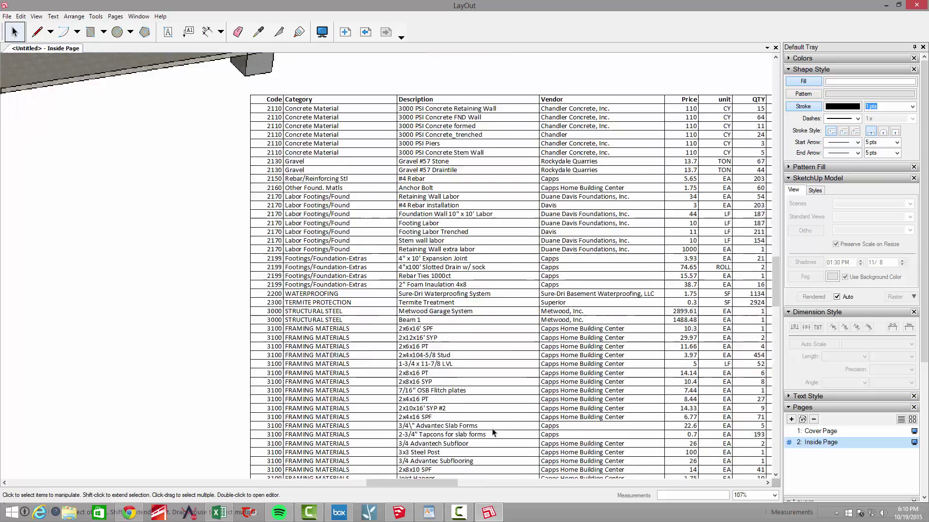
{"action": "scroll", "coordinate": [492, 434], "scroll_direction": "up", "scroll_amount": 1}
{"action": "scroll", "coordinate": [491, 433], "scroll_direction": "down", "scroll_amount": 2}
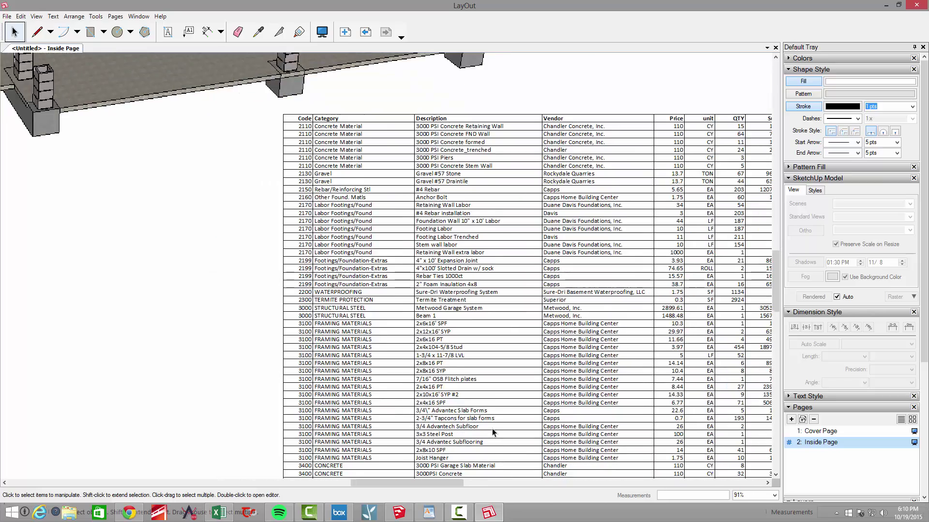
{"action": "scroll", "coordinate": [492, 433], "scroll_direction": "down", "scroll_amount": 1}
{"action": "scroll", "coordinate": [492, 434], "scroll_direction": "down", "scroll_amount": 1}
{"action": "scroll", "coordinate": [492, 433], "scroll_direction": "down", "scroll_amount": 1}
{"action": "scroll", "coordinate": [492, 433], "scroll_direction": "down", "scroll_amount": 1}
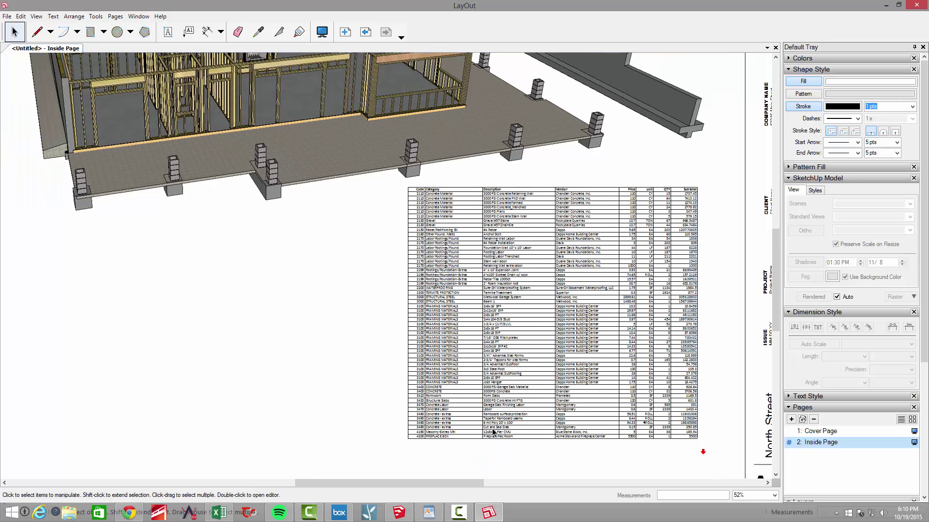
{"action": "scroll", "coordinate": [492, 434], "scroll_direction": "down", "scroll_amount": 1}
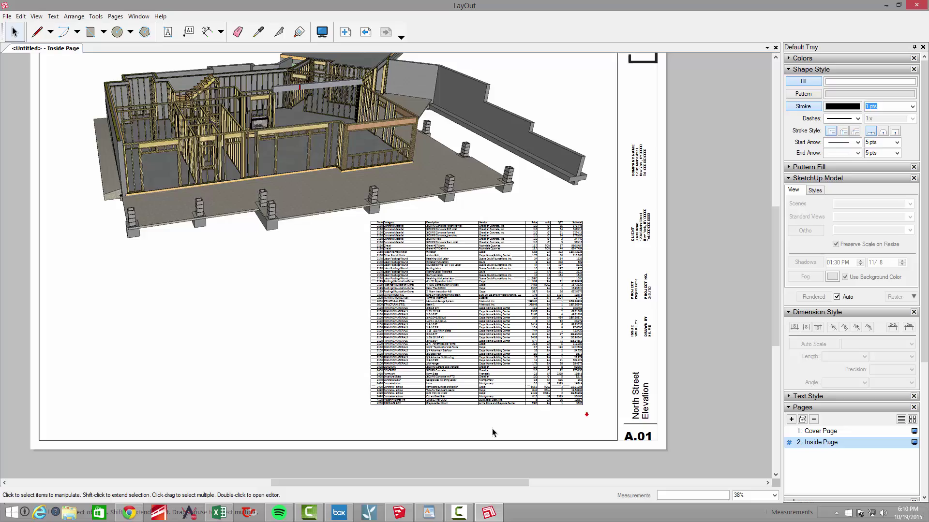
{"action": "scroll", "coordinate": [492, 433], "scroll_direction": "down", "scroll_amount": 1}
{"action": "scroll", "coordinate": [492, 433], "scroll_direction": "up", "scroll_amount": 1}
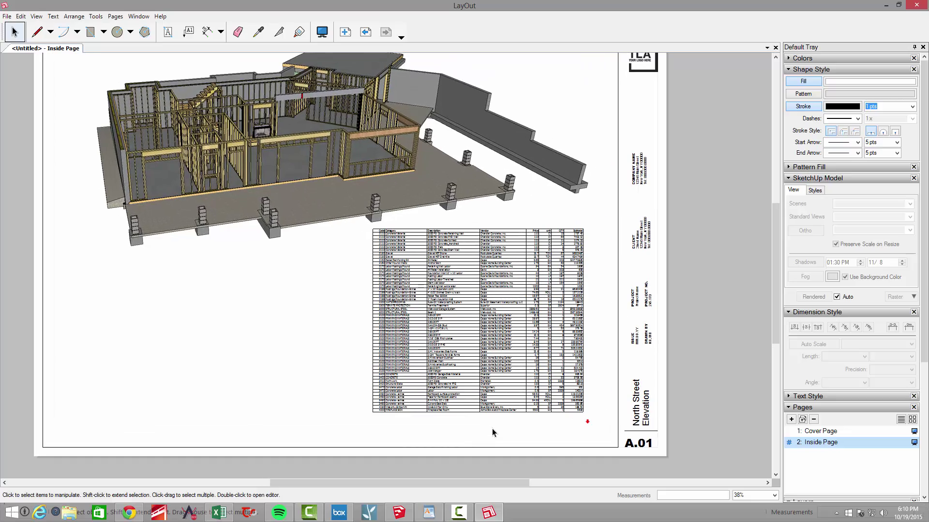